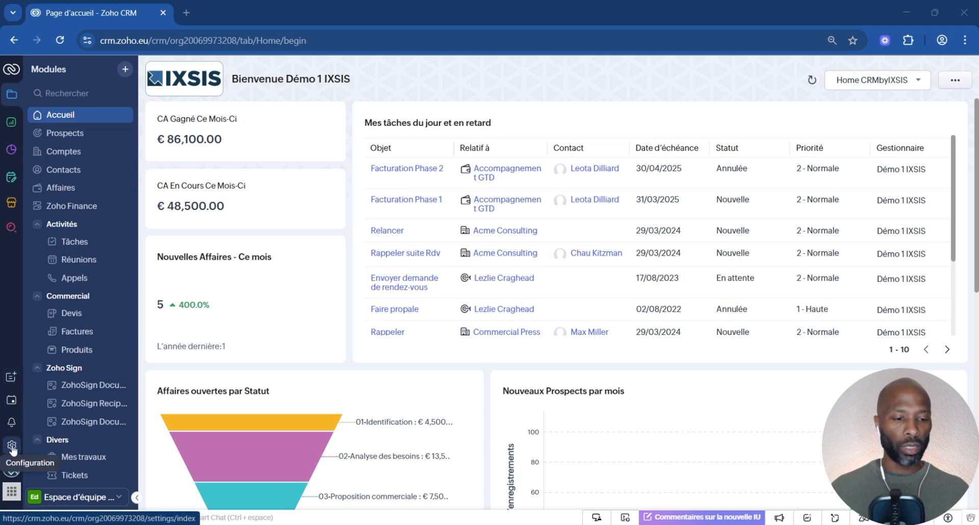
# - Start a new data export from the CRM configuration and choose the Comptes module
pyautogui.click(13, 445)
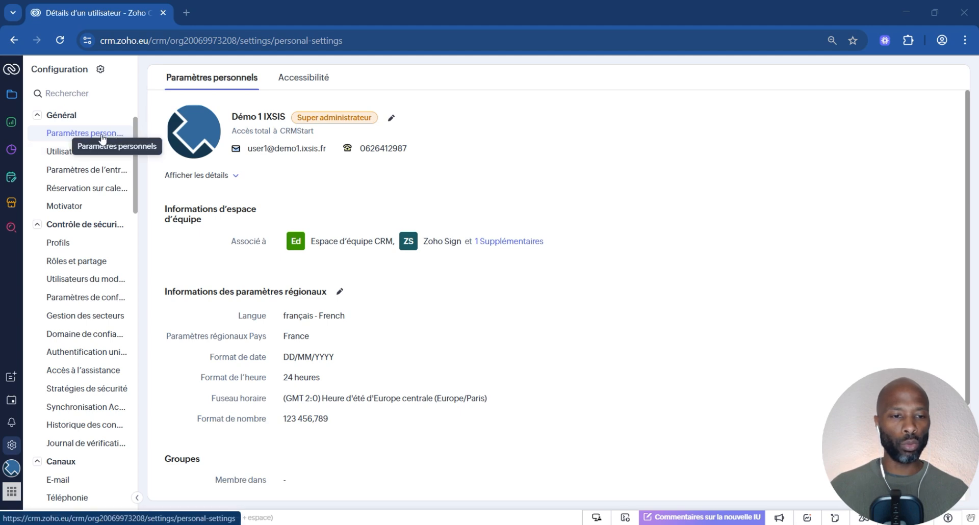
pyautogui.moveTo(134, 129); pyautogui.dragTo(133, 327)
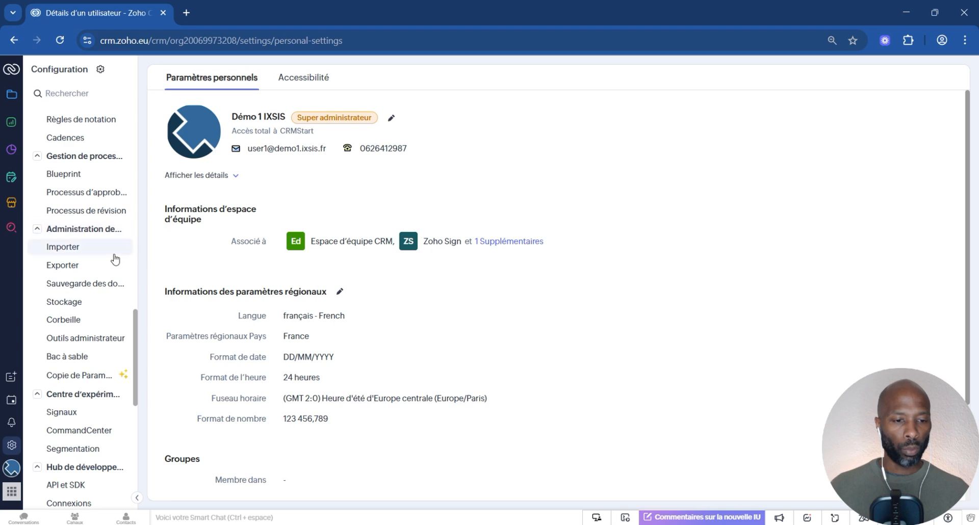
pyautogui.click(81, 265)
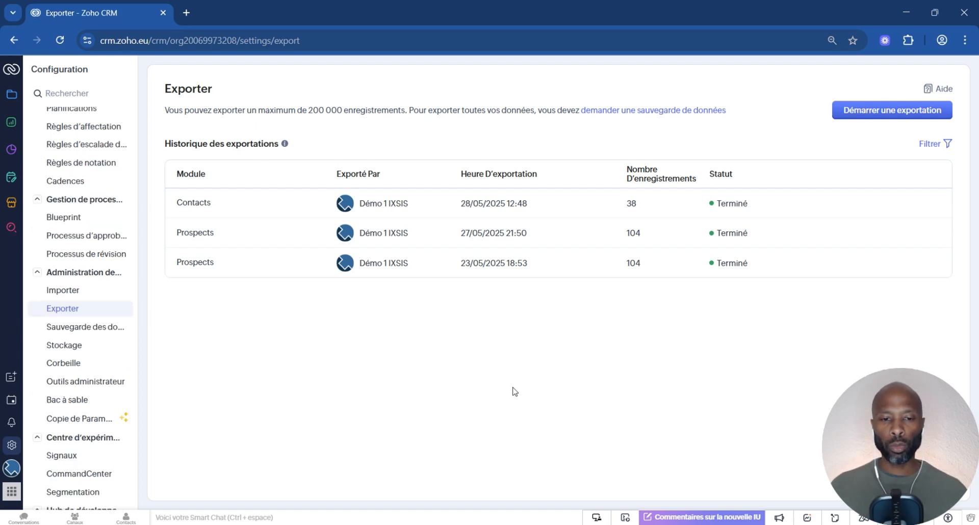
pyautogui.moveTo(581, 199)
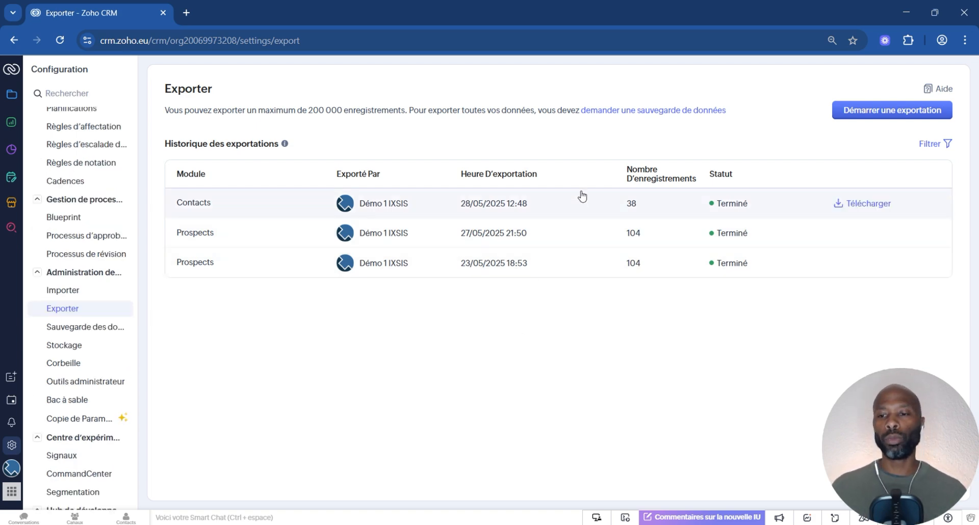
pyautogui.click(867, 122)
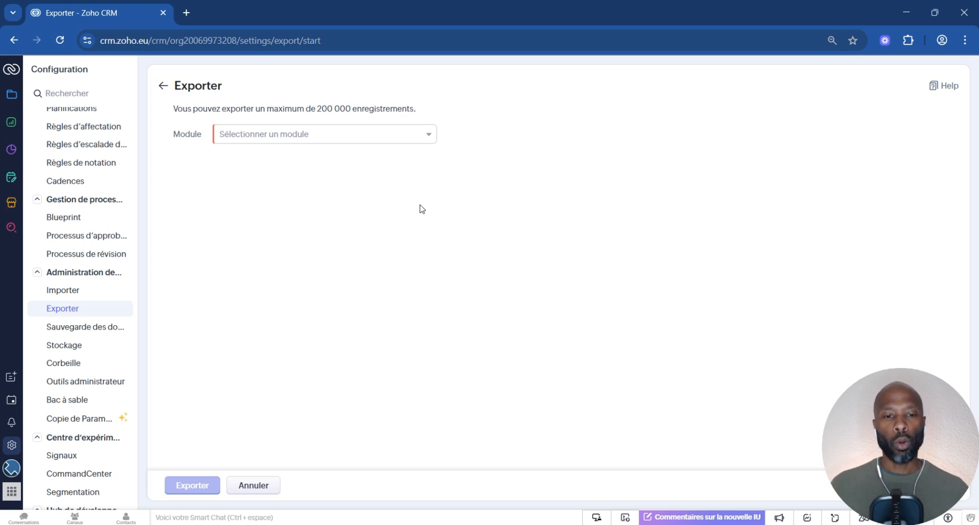
pyautogui.click(297, 137)
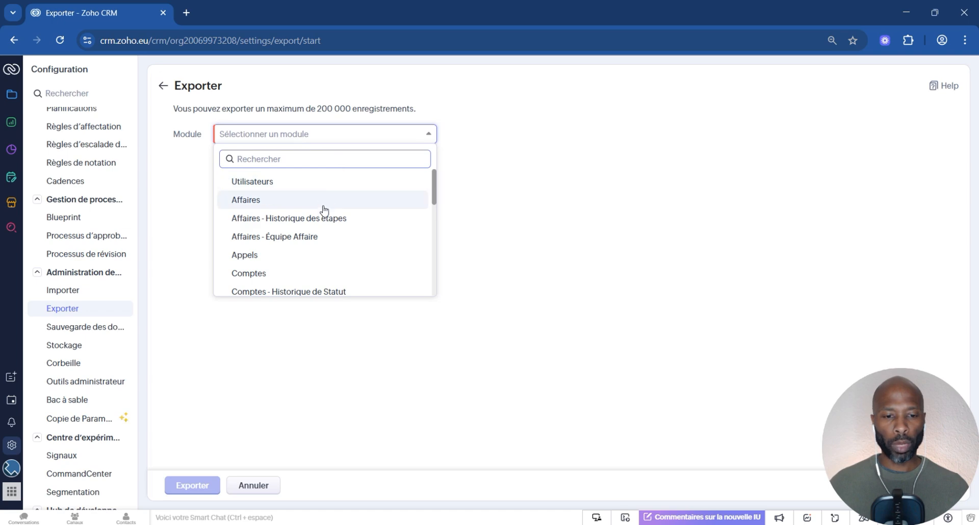
pyautogui.click(284, 275)
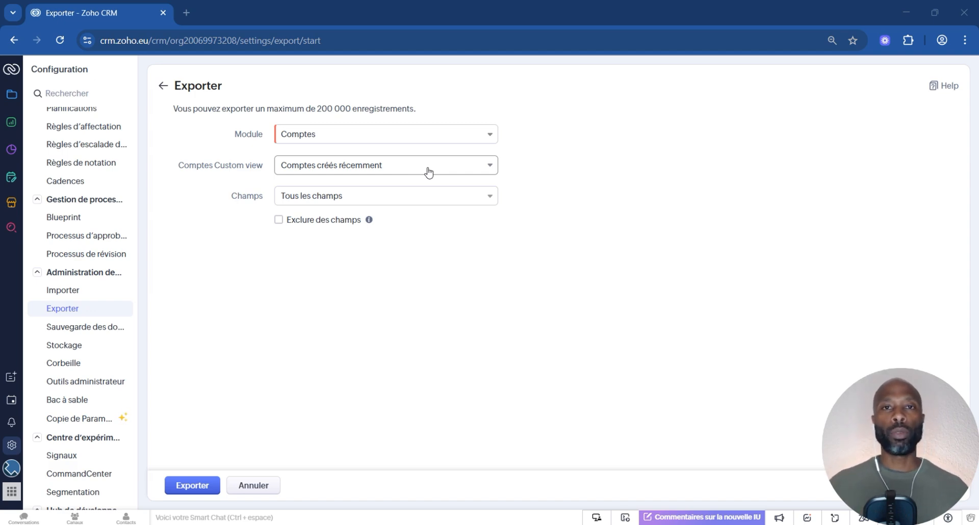
# - Try criteria-based filtering for the account records, and set the export's custom view to Tous les Comptes
pyautogui.click(396, 169)
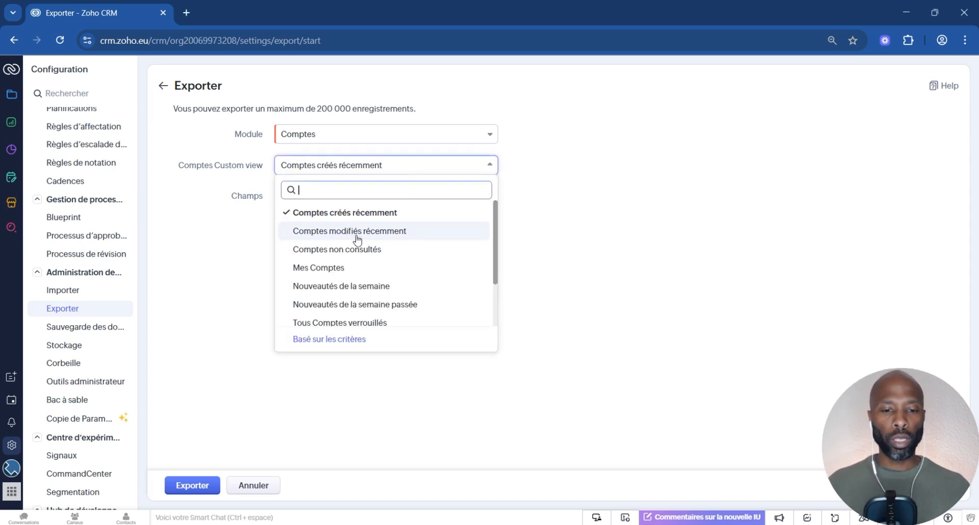
pyautogui.scroll(-2, 360, 244)
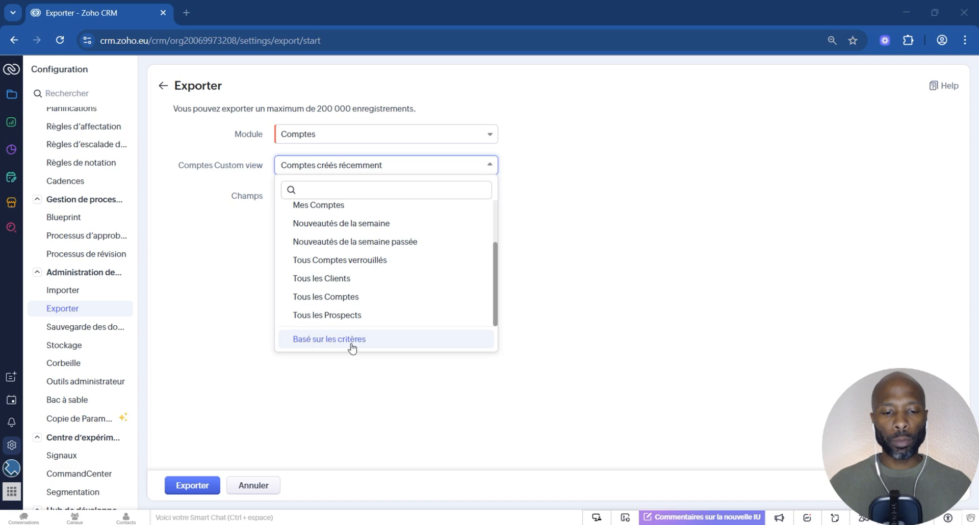
pyautogui.click(324, 341)
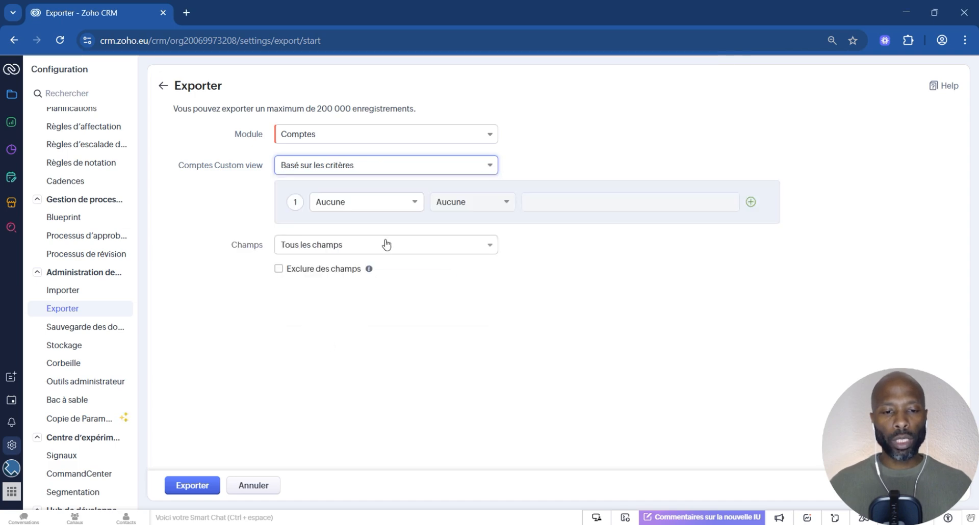
pyautogui.click(403, 203)
pyautogui.scroll(-4, 380, 306)
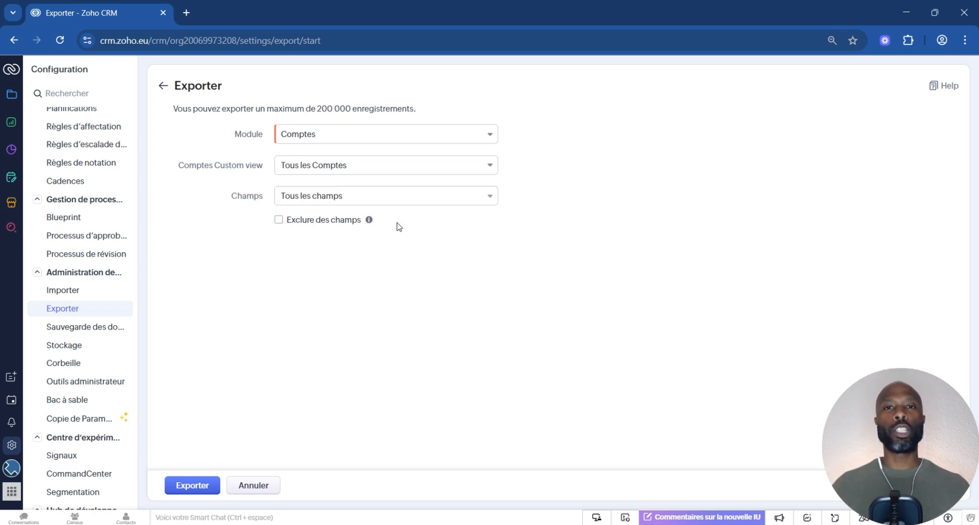
# - Browse the individually selectable account fields with Choisir les champs, and set the fields back to Tous les champs
pyautogui.click(383, 197)
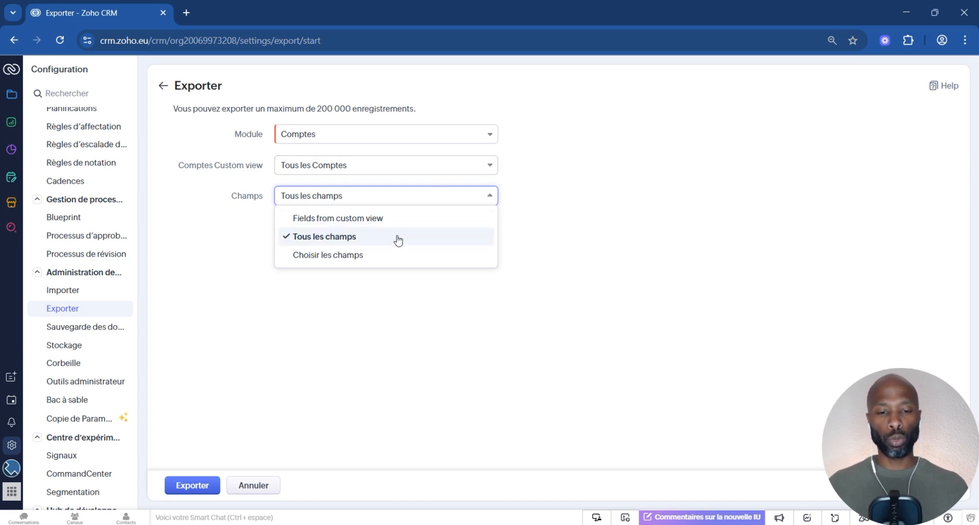
pyautogui.click(325, 256)
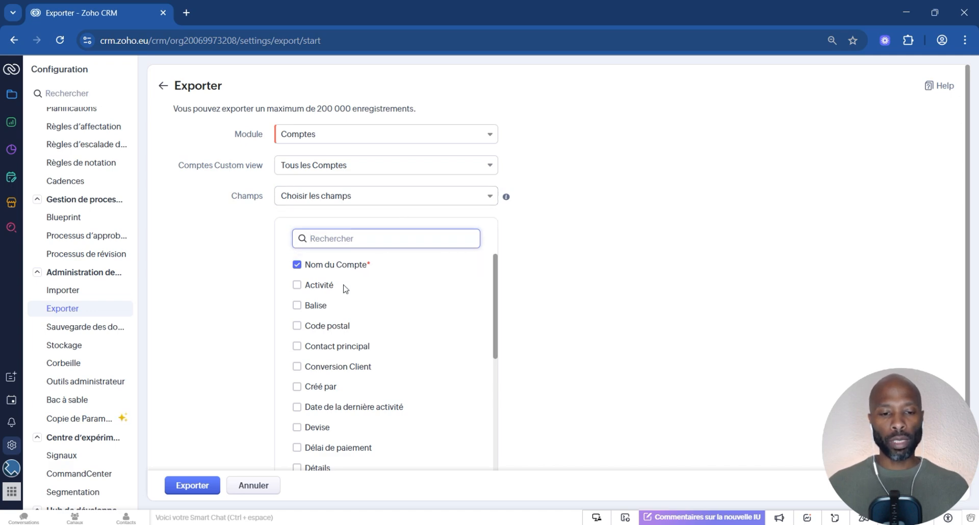
pyautogui.scroll(-7, 350, 316)
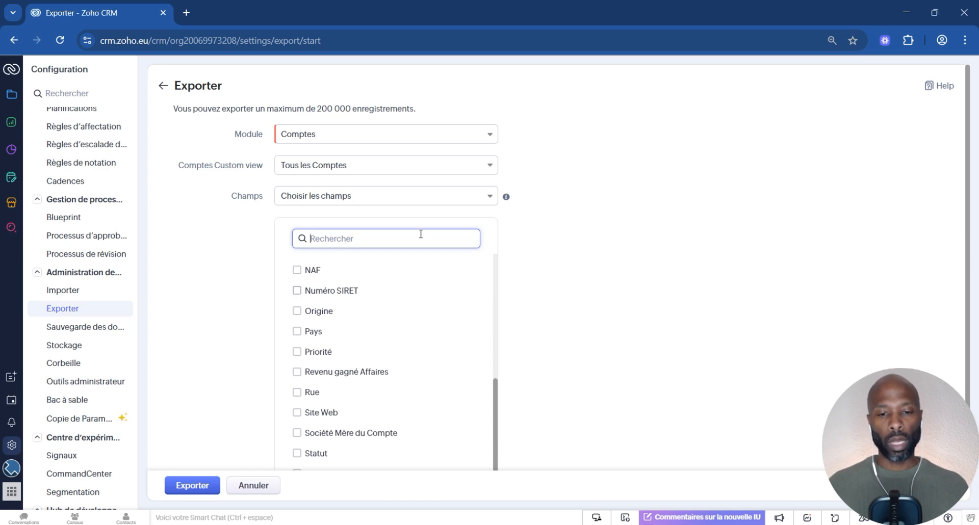
pyautogui.click(426, 200)
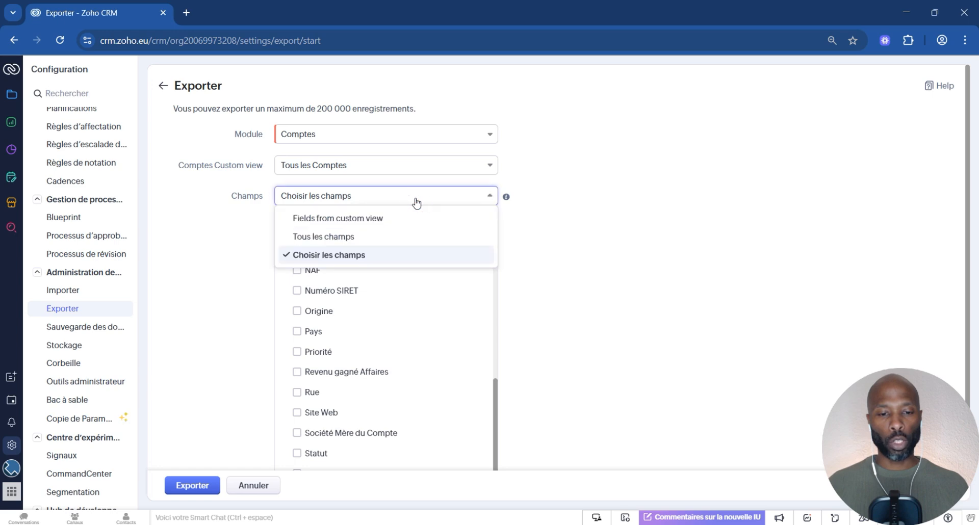
pyautogui.click(336, 237)
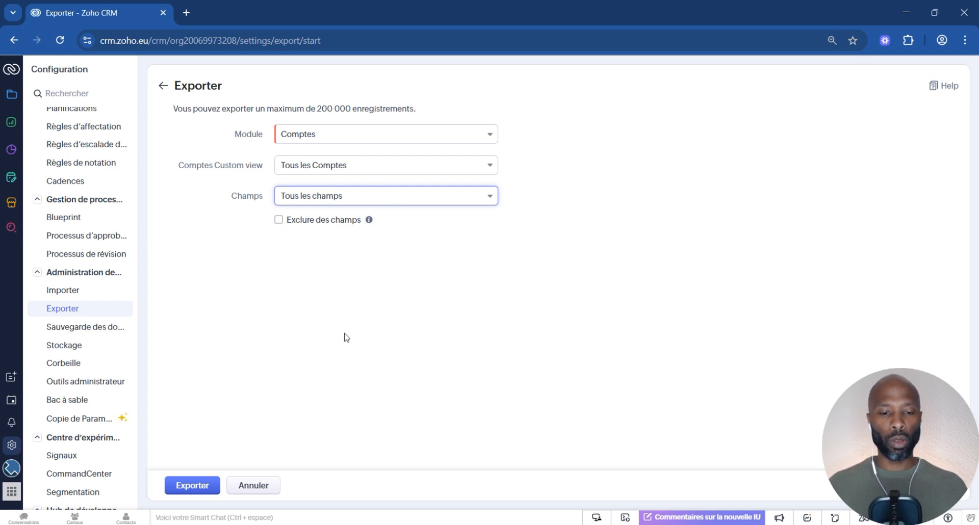
# - Run the Comptes export, and download and open the resulting file Comptes_2025_05_29.zip
pyautogui.click(189, 486)
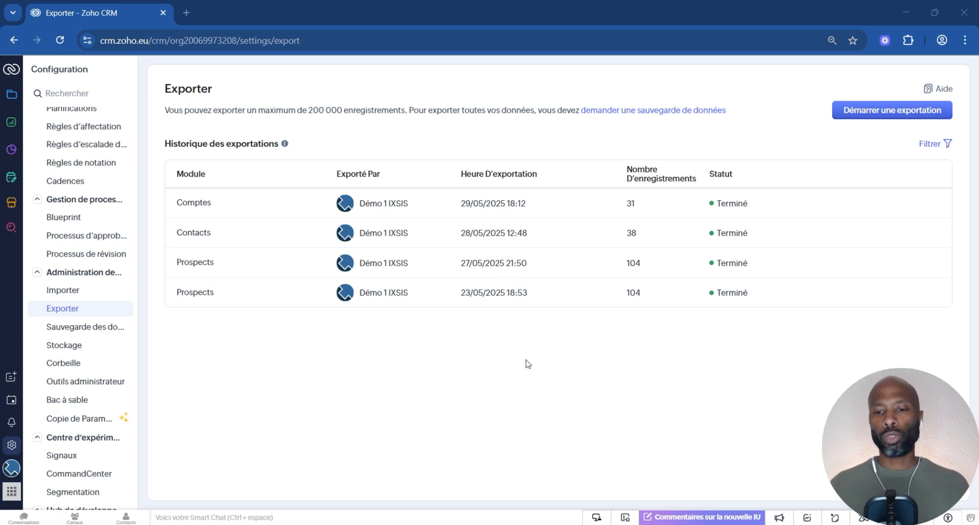
pyautogui.moveTo(730, 206)
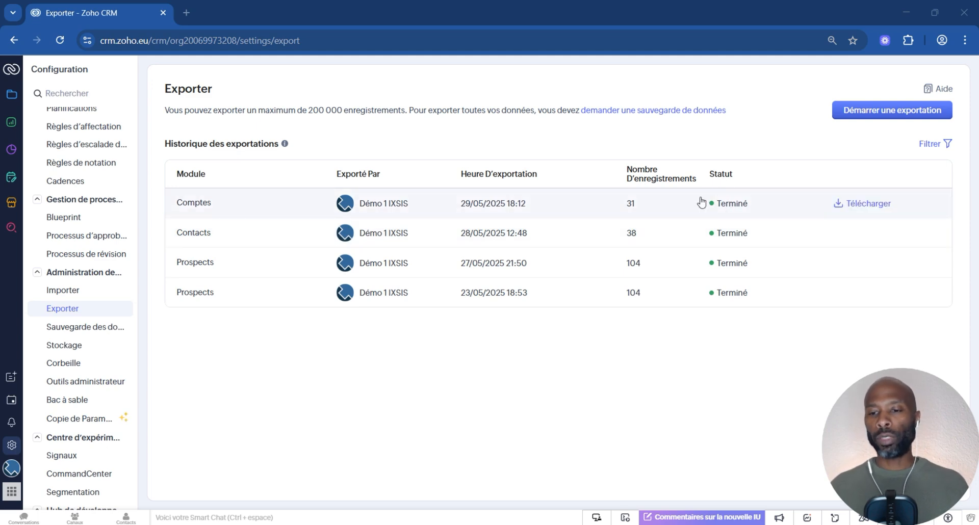
pyautogui.click(862, 204)
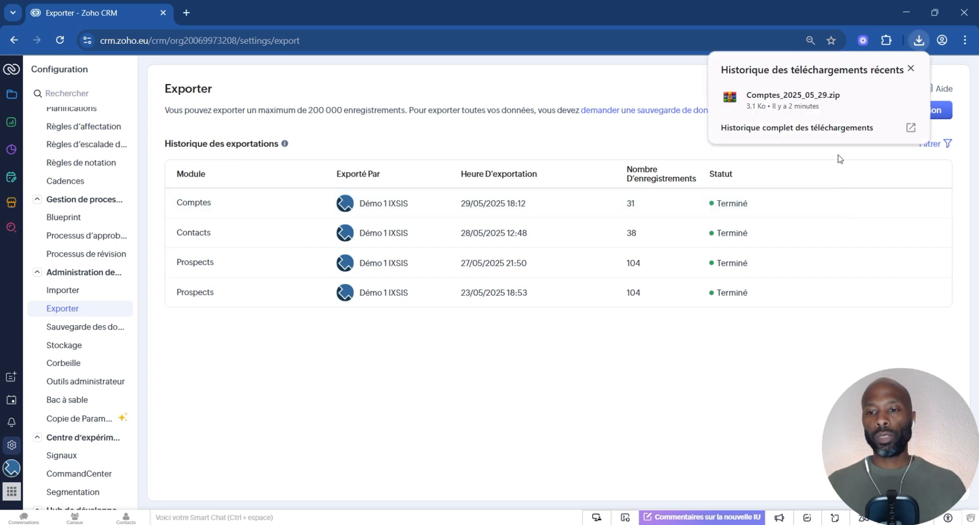
pyautogui.moveTo(838, 108)
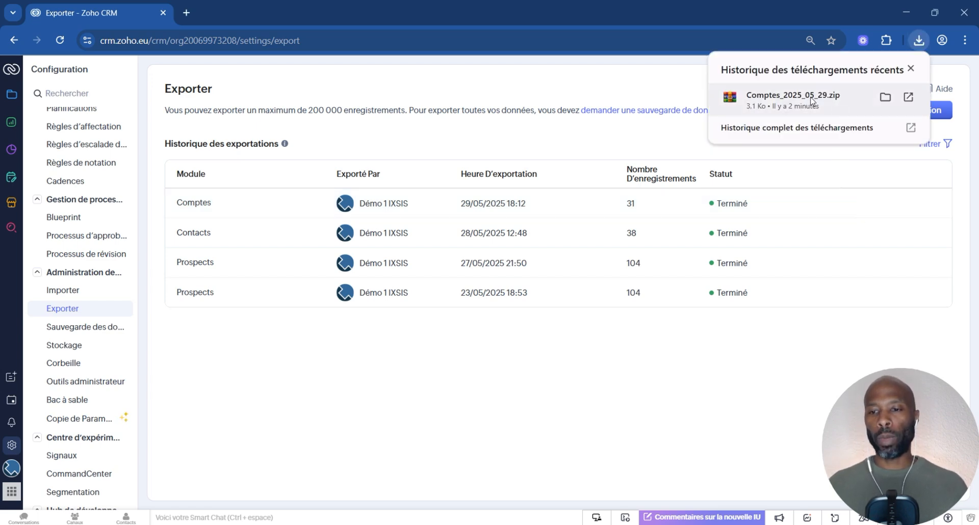
pyautogui.click(838, 101)
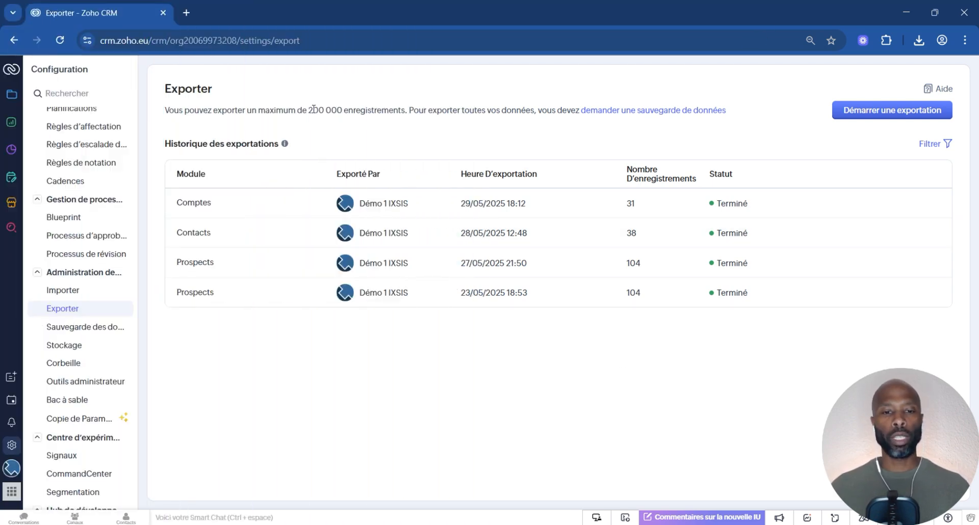
pyautogui.moveTo(308, 110); pyautogui.dragTo(402, 108)
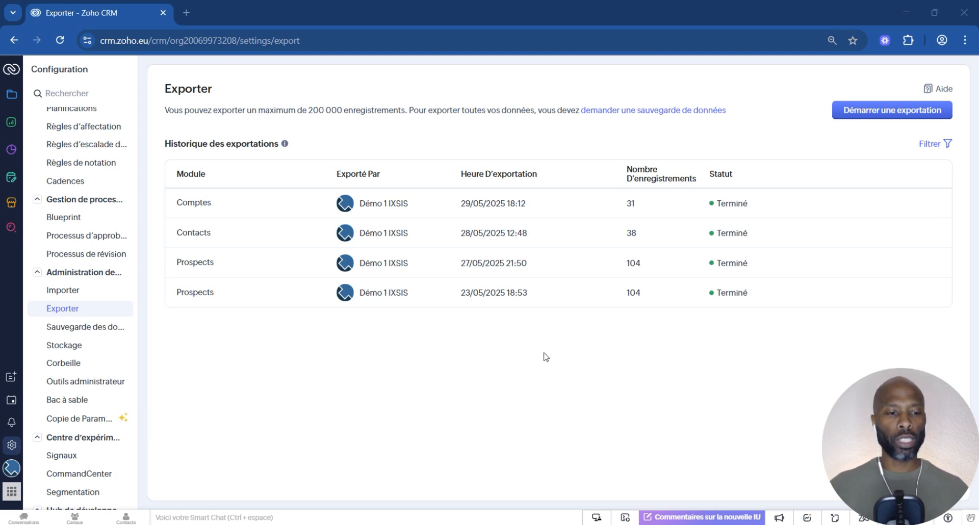
# - Go to the Prospects module, check its display options and open the records in Zoho Sheet
pyautogui.click(11, 94)
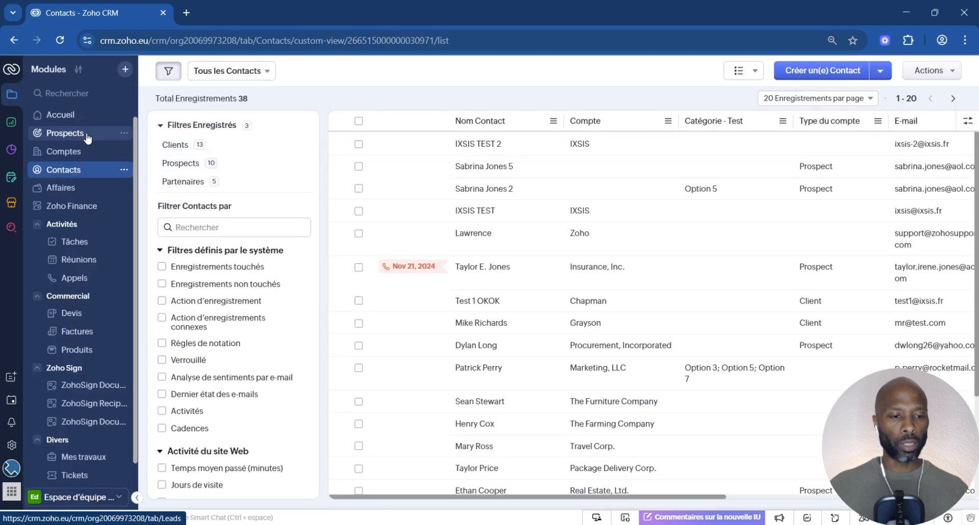
pyautogui.click(66, 134)
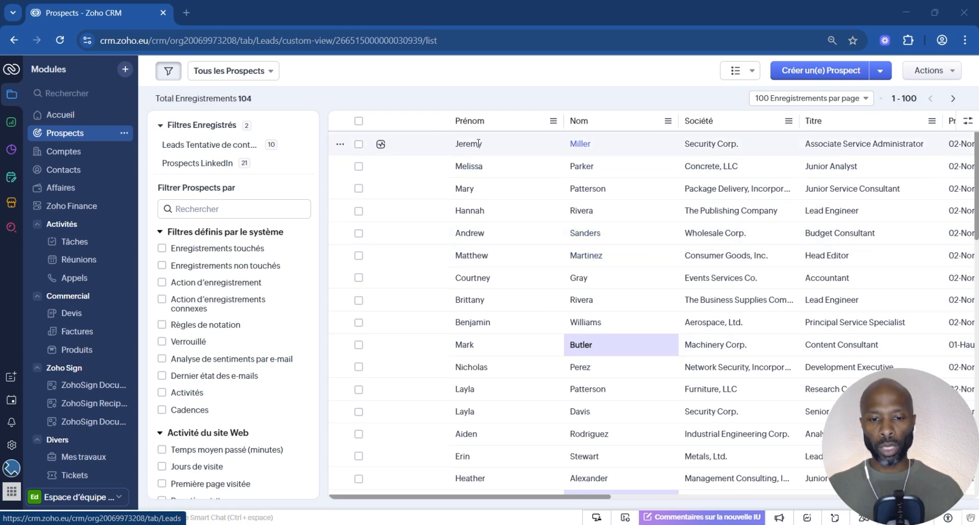
pyautogui.click(758, 73)
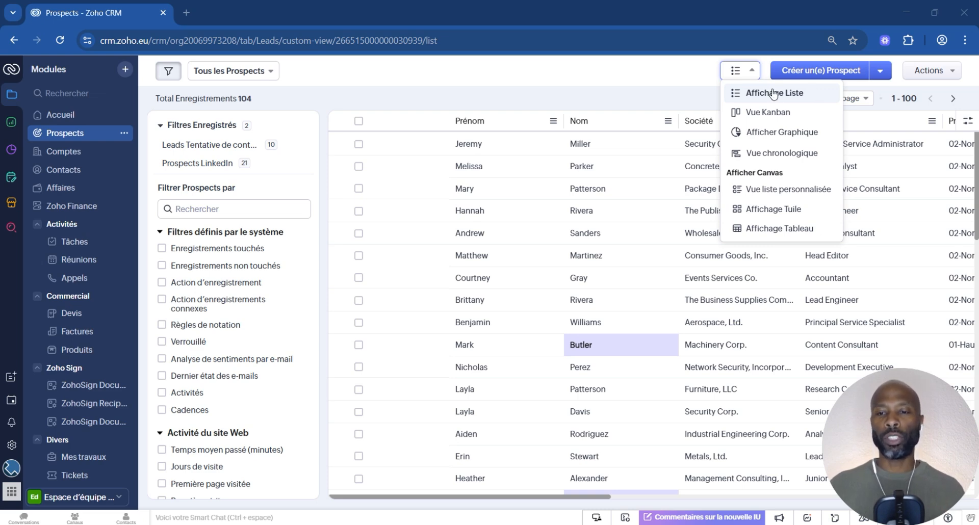
pyautogui.click(698, 92)
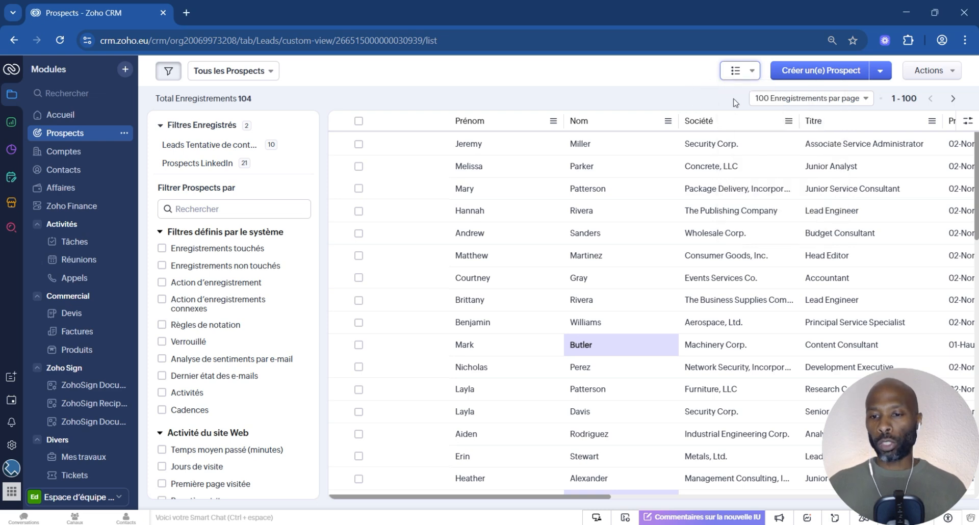
pyautogui.click(952, 75)
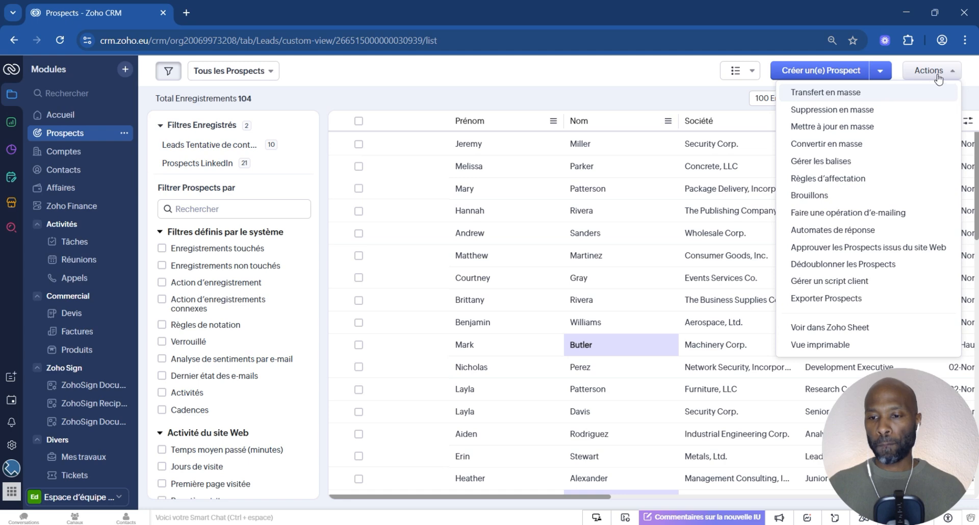
pyautogui.click(856, 326)
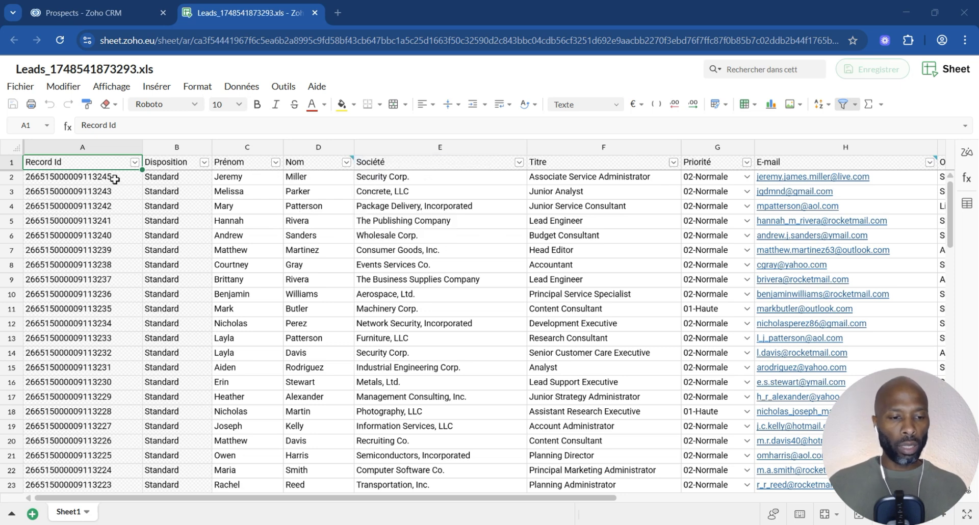
# - Select the whole prospects table from Record Id to Heure de création, A1:M101, and copy it
pyautogui.moveTo(110, 178); pyautogui.dragTo(118, 259)
pyautogui.scroll(3, 451, 298)
pyautogui.scroll(20, 451, 298)
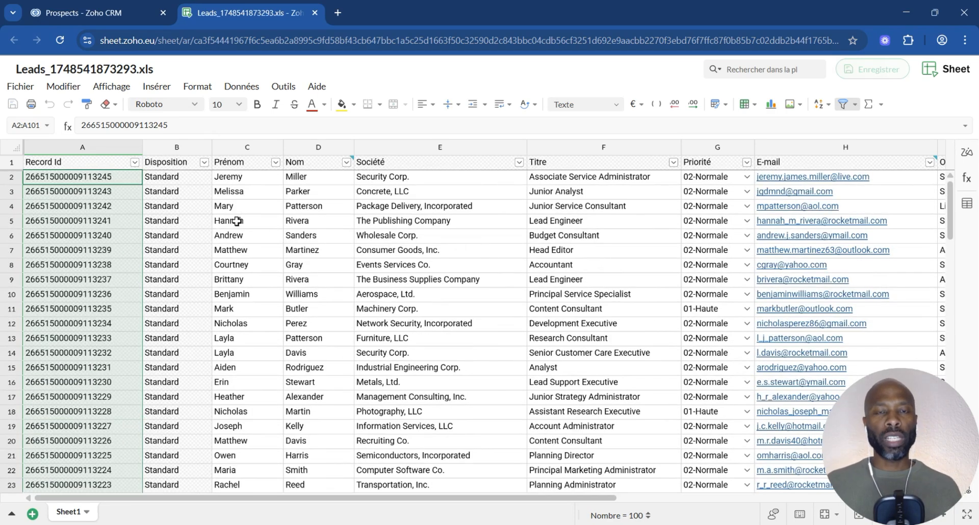
pyautogui.click(104, 164)
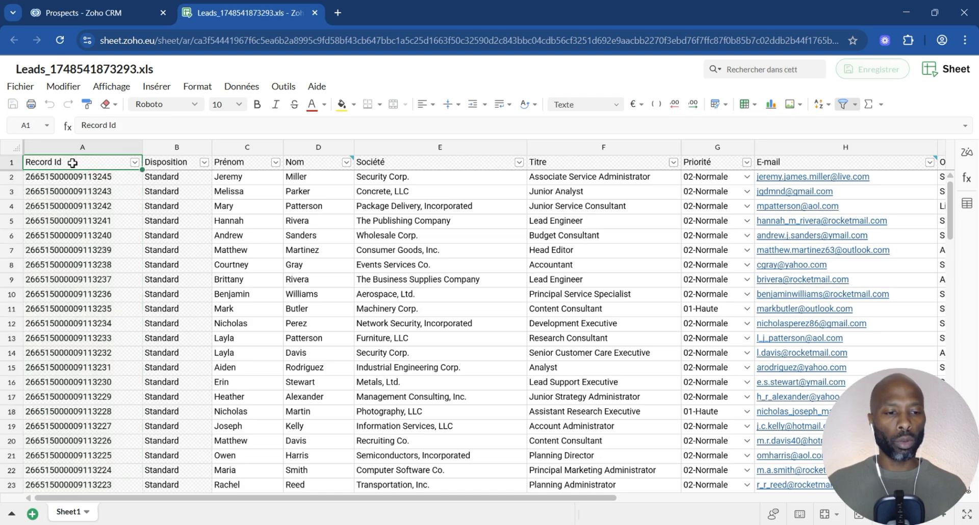
pyautogui.moveTo(71, 162); pyautogui.dragTo(843, 326)
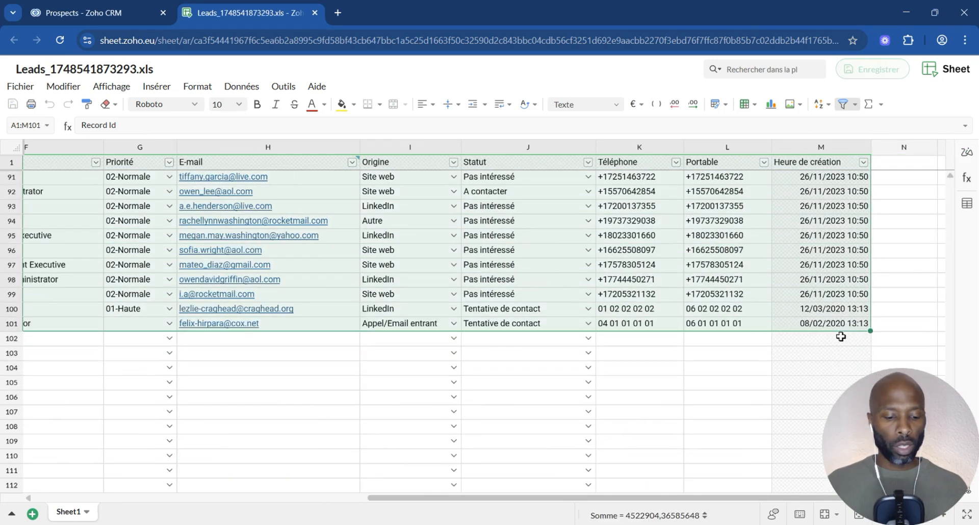
pyautogui.hotkey('ctrl', 'c')
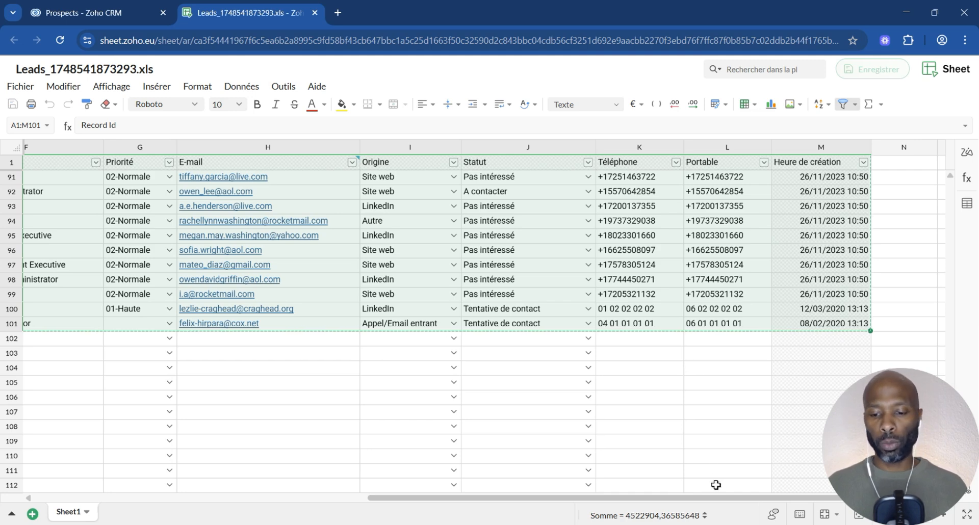
# - Download the prospects spreadsheet as an MS Excel workbook (.xlsx)
pyautogui.moveTo(730, 498); pyautogui.dragTo(396, 490)
pyautogui.scroll(20, 364, 334)
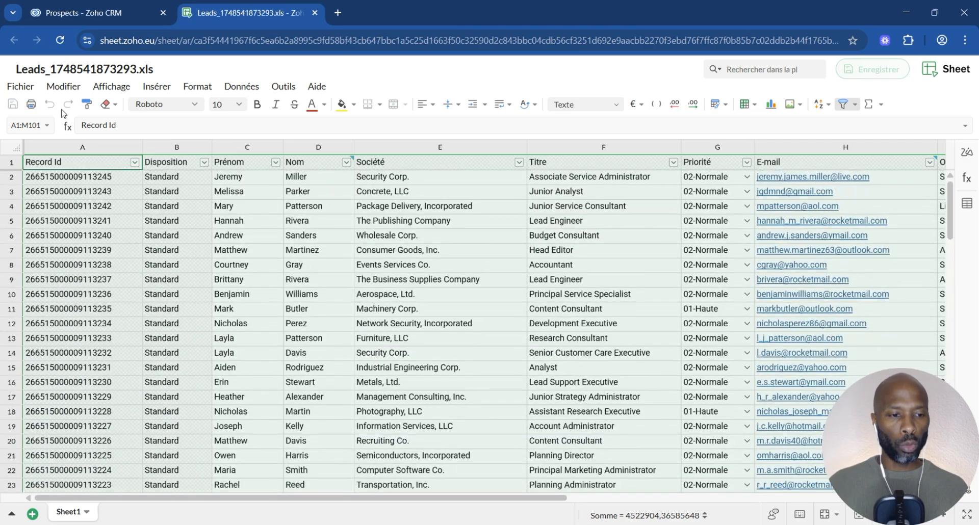
pyautogui.click(21, 86)
pyautogui.moveTo(82, 161)
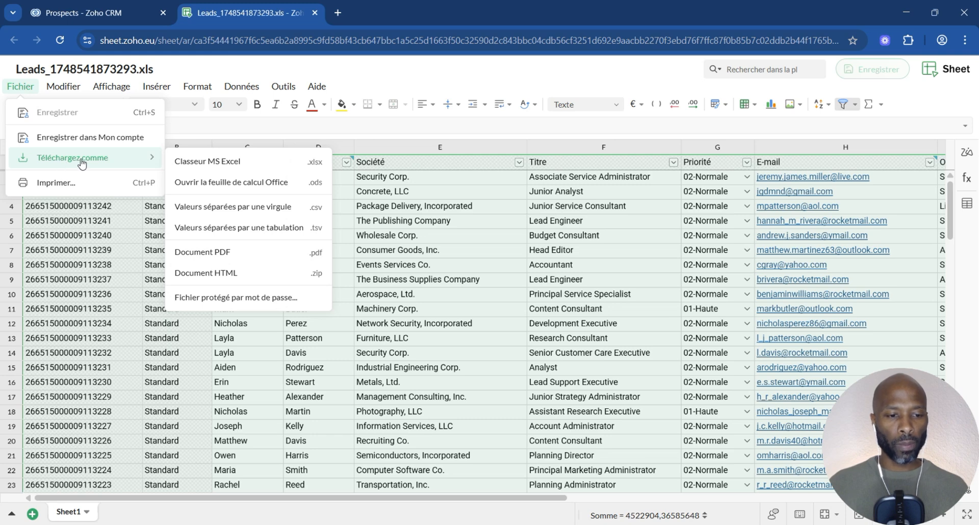
pyautogui.click(250, 163)
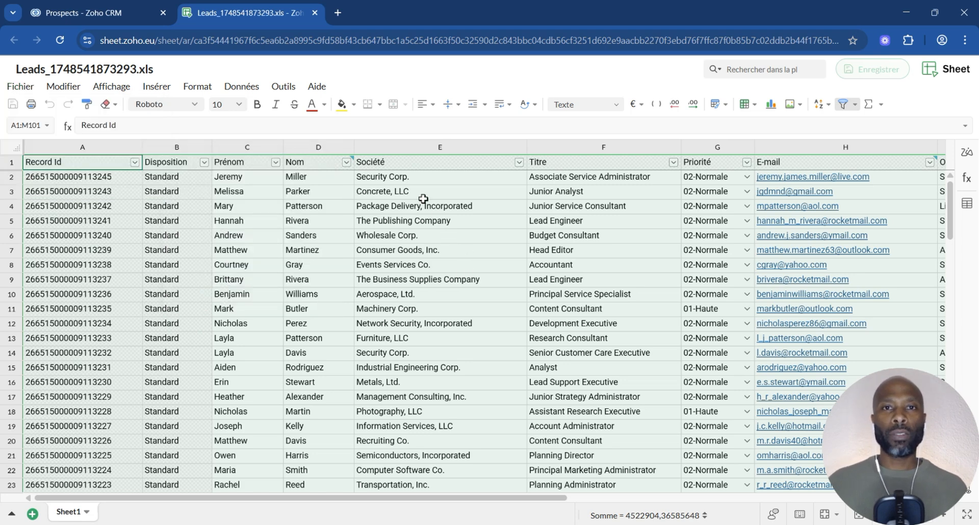
# - Return to Zoho CRM, open the Export Leads report in the Leads reports folder and bring up its export options
pyautogui.click(117, 15)
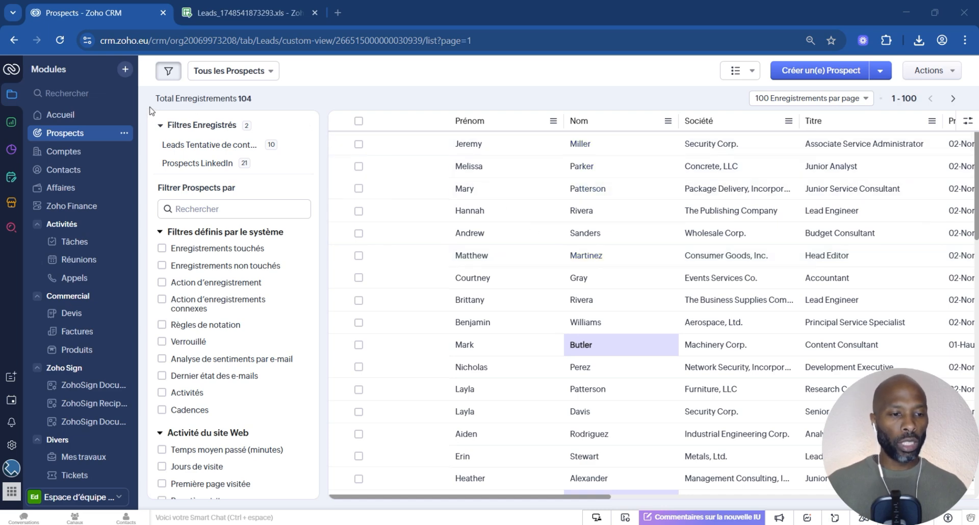
pyautogui.click(9, 125)
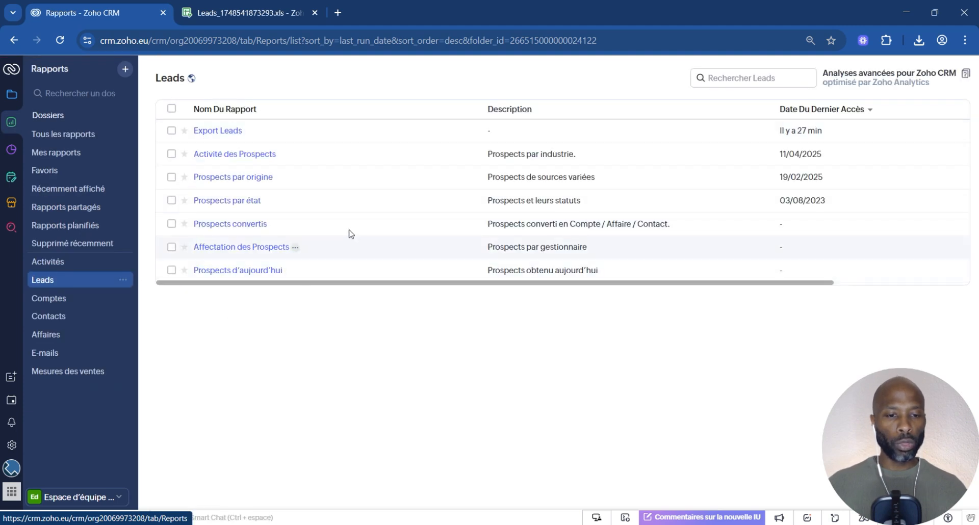
pyautogui.click(218, 132)
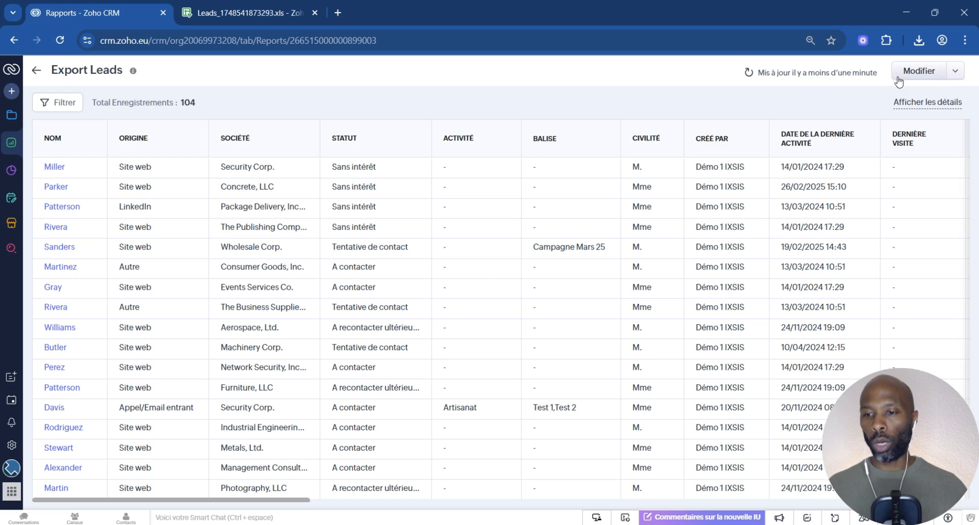
pyautogui.click(956, 76)
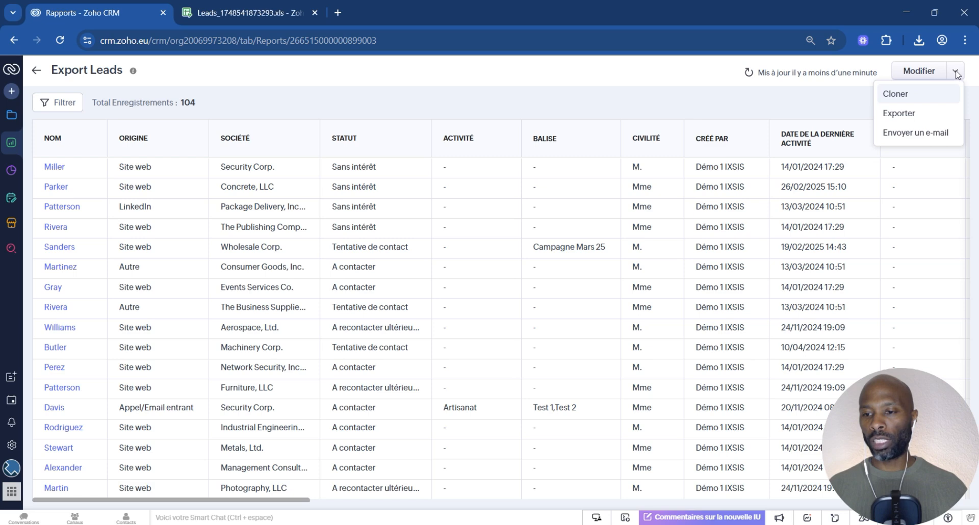
pyautogui.click(928, 115)
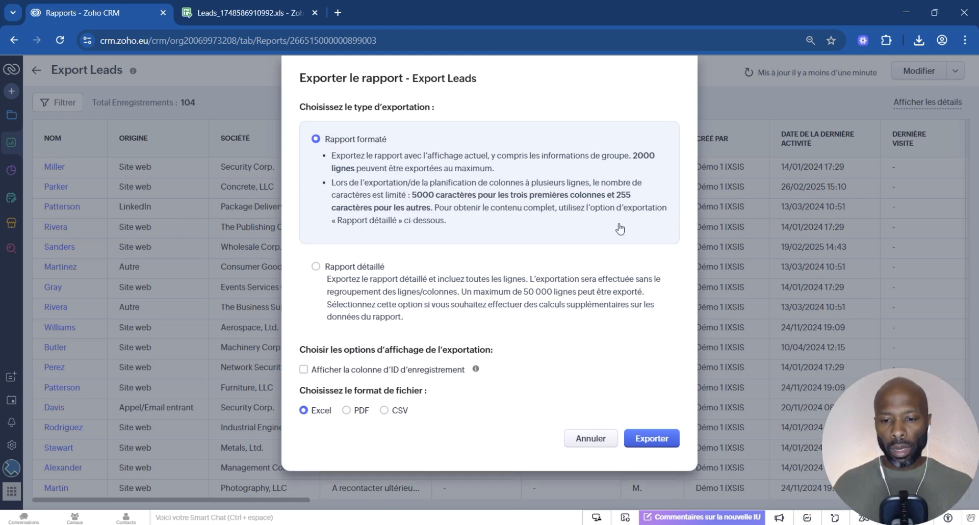
# - Compare the row and character limits of both export types, and export the report as Rapport formaté in Excel format
pyautogui.moveTo(634, 157); pyautogui.dragTo(359, 169)
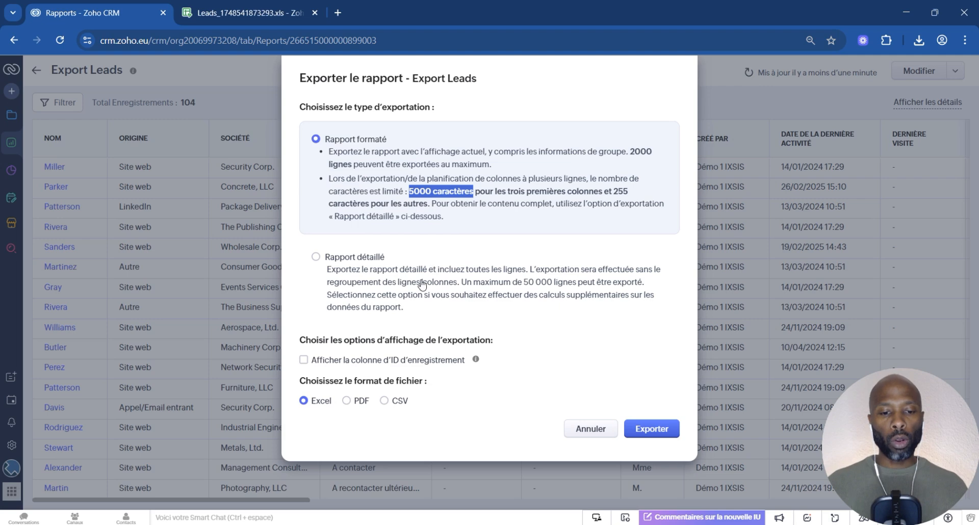
pyautogui.click(422, 284)
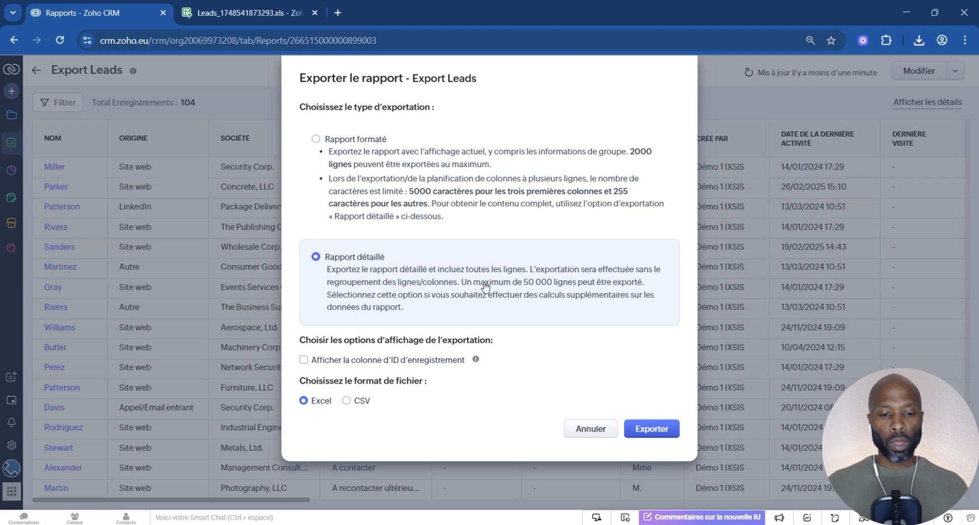
pyautogui.moveTo(524, 283); pyautogui.dragTo(578, 289)
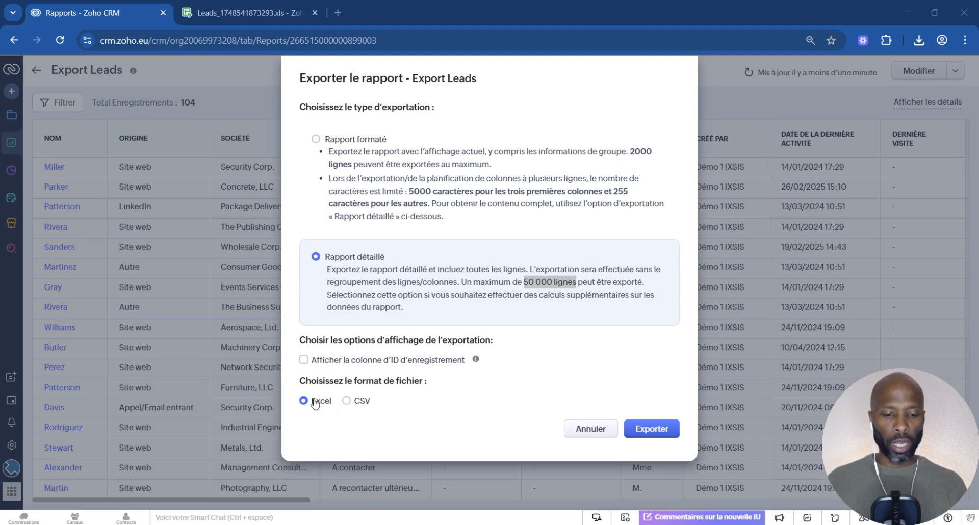
pyautogui.click(341, 146)
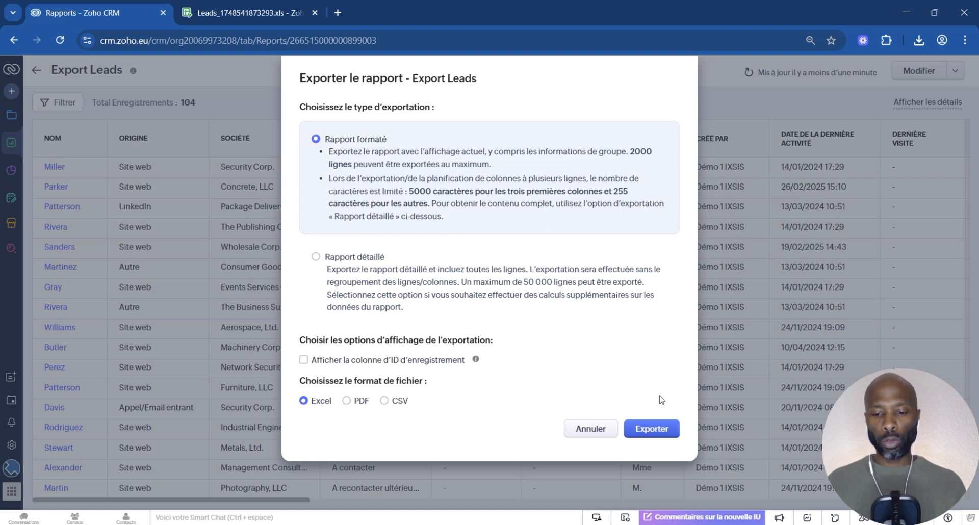
pyautogui.click(649, 430)
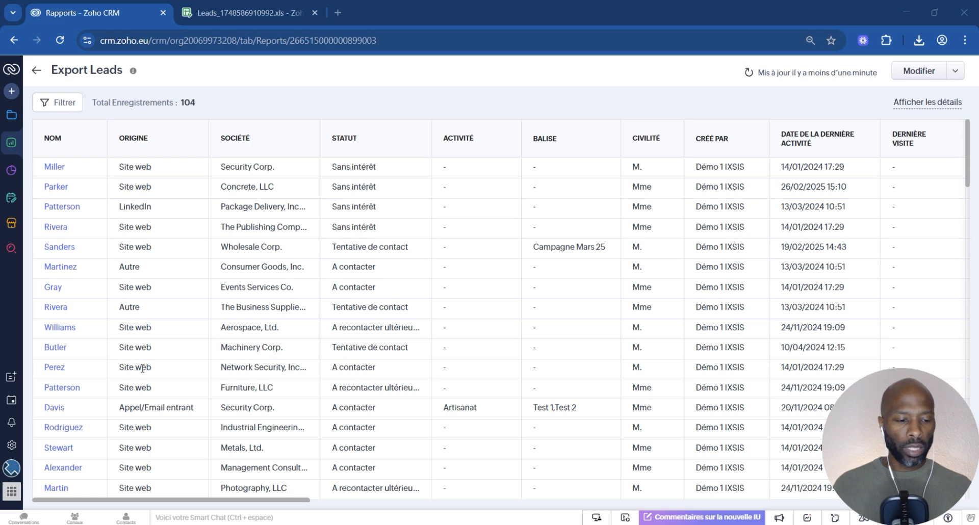
# - Open the Sauvegarde des données page in the CRM configuration and set the backup repetition type to Télécharger immédiatement
pyautogui.click(15, 448)
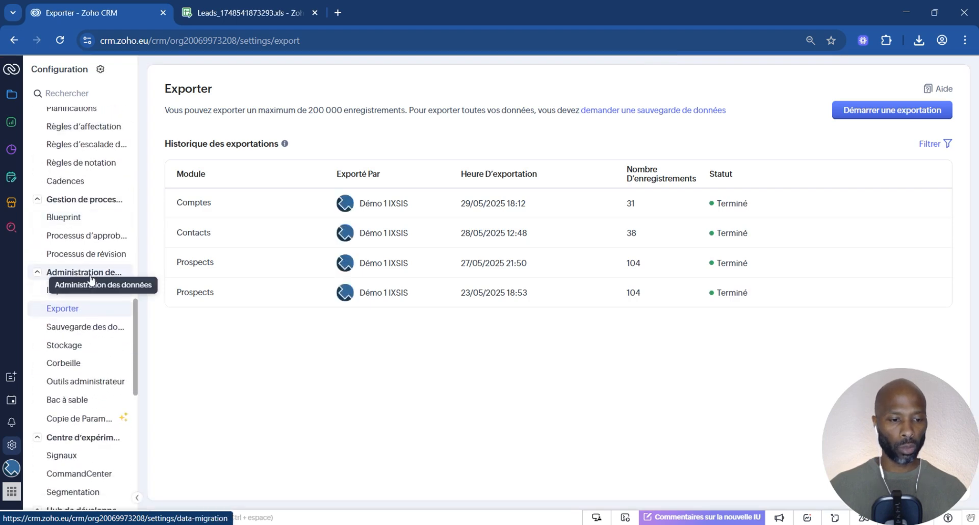
pyautogui.click(85, 332)
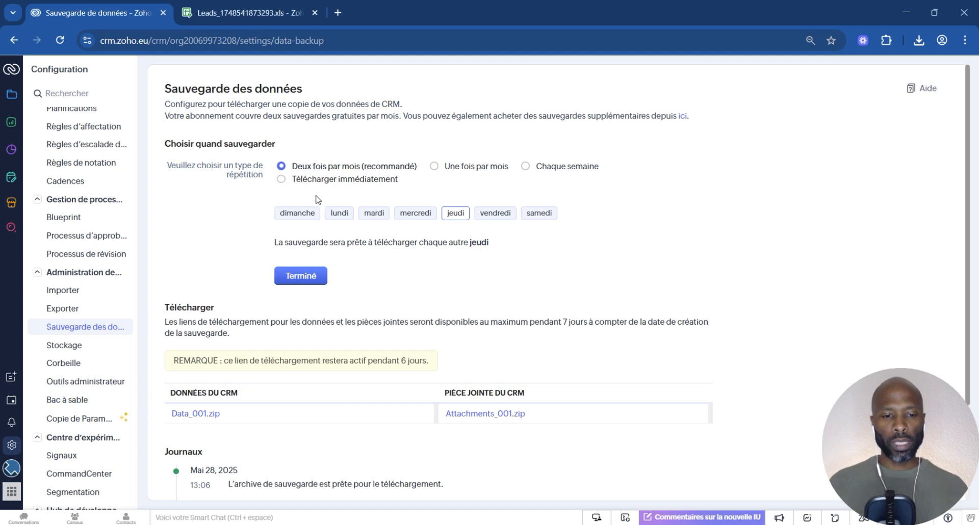
pyautogui.click(281, 179)
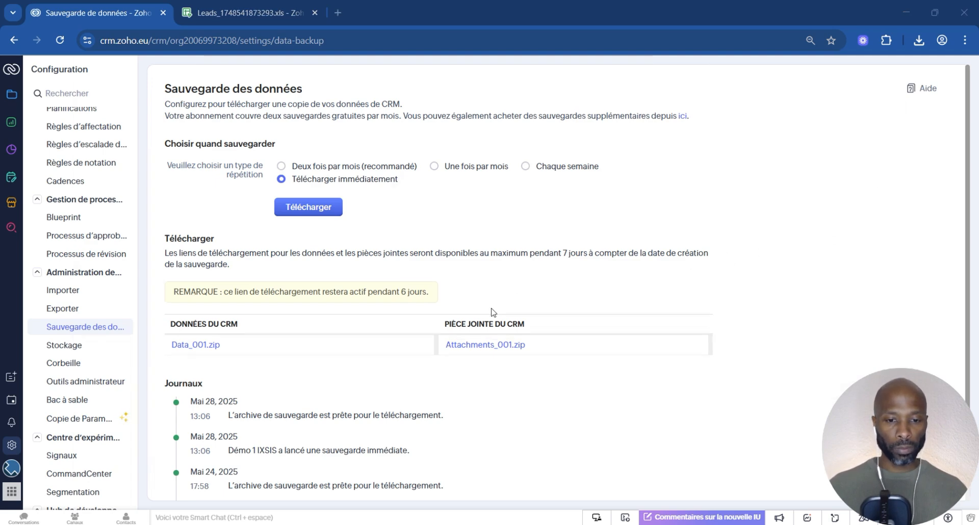
# - Switch to the blank Excel workbook and start importing external data from a text file
pyautogui.hotkey('alt', 'Tab')
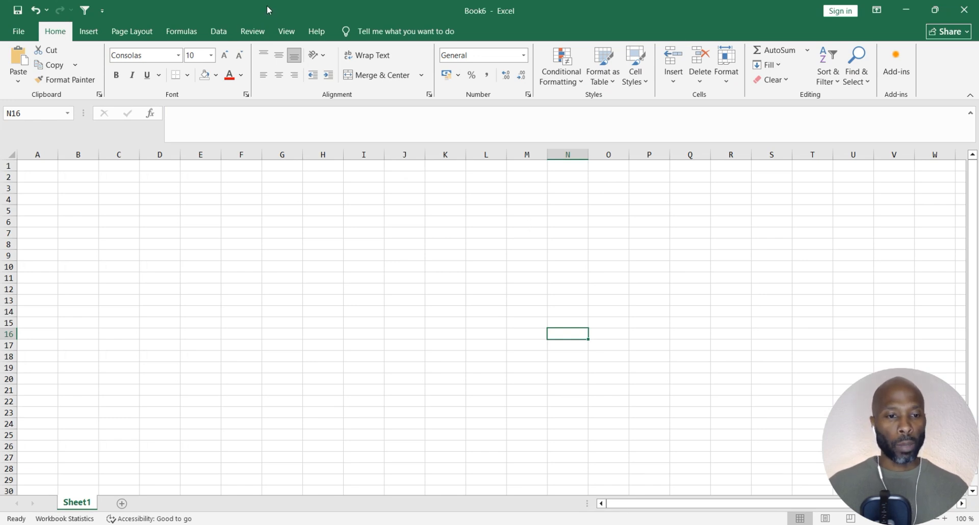
pyautogui.click(218, 33)
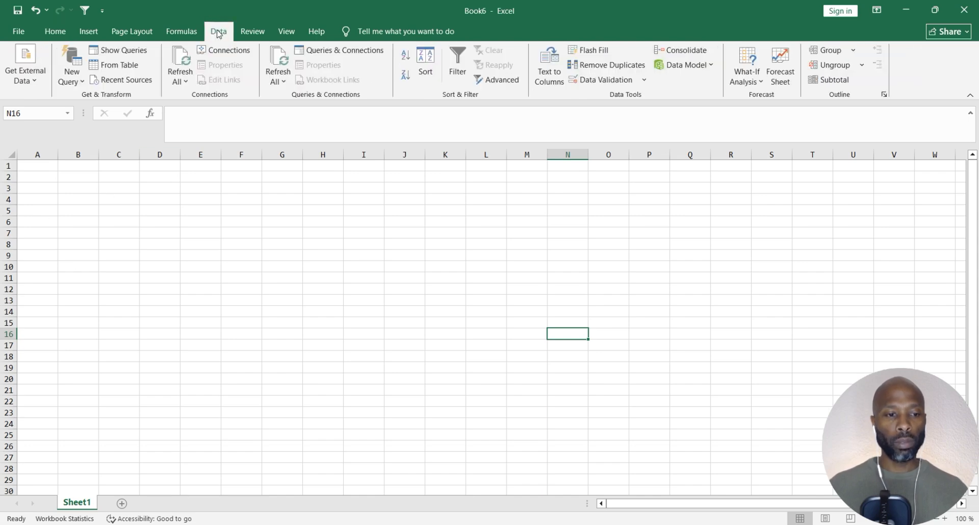
pyautogui.click(35, 84)
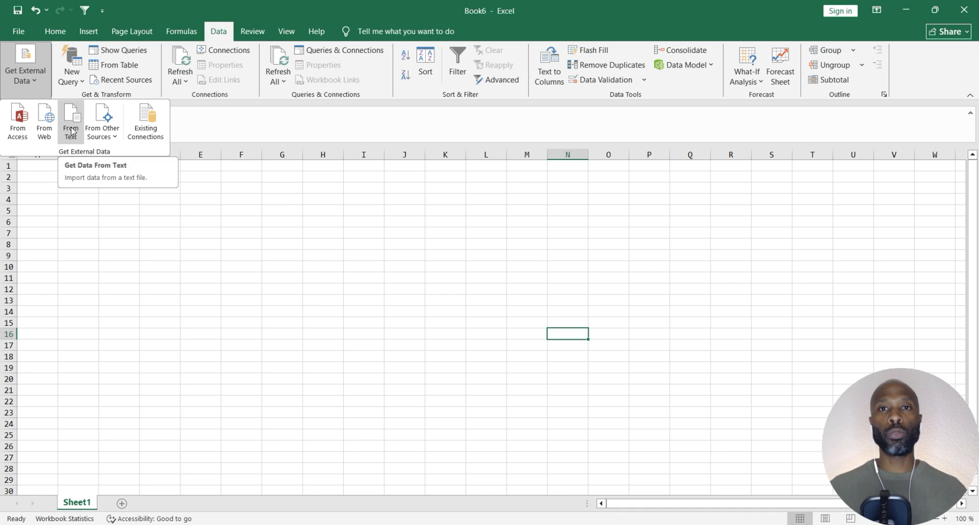
pyautogui.click(72, 131)
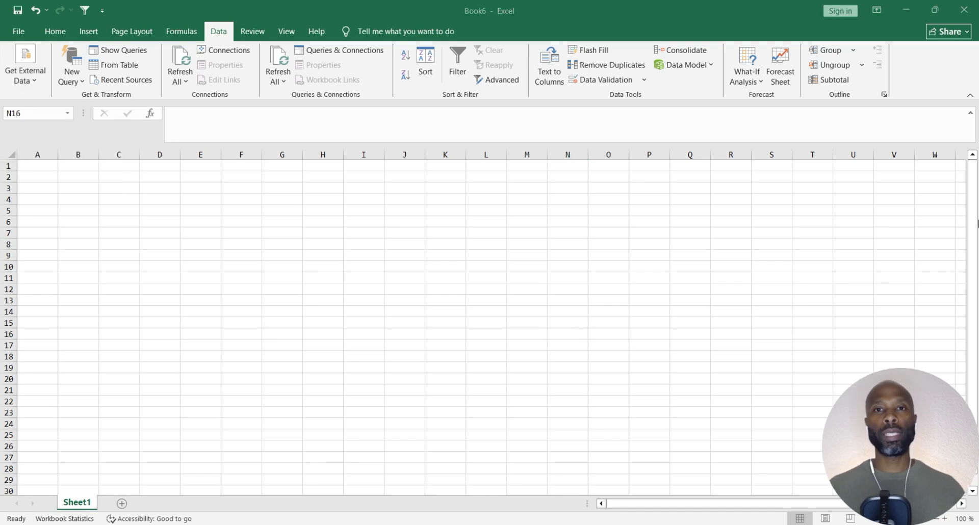